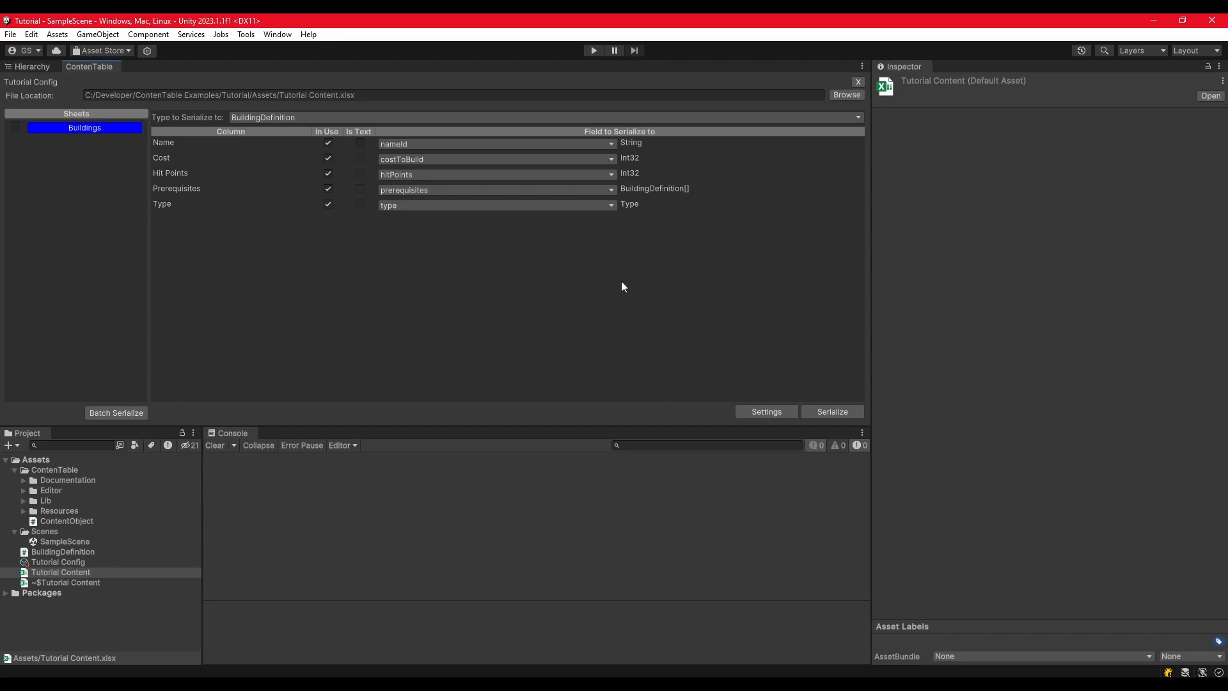
Step: Check the Type enum in Visual Studio's BuildingDefinition.cs, and set the Factory row's type to Industry in the Excel workbook, saving it
left_click(19, 472)
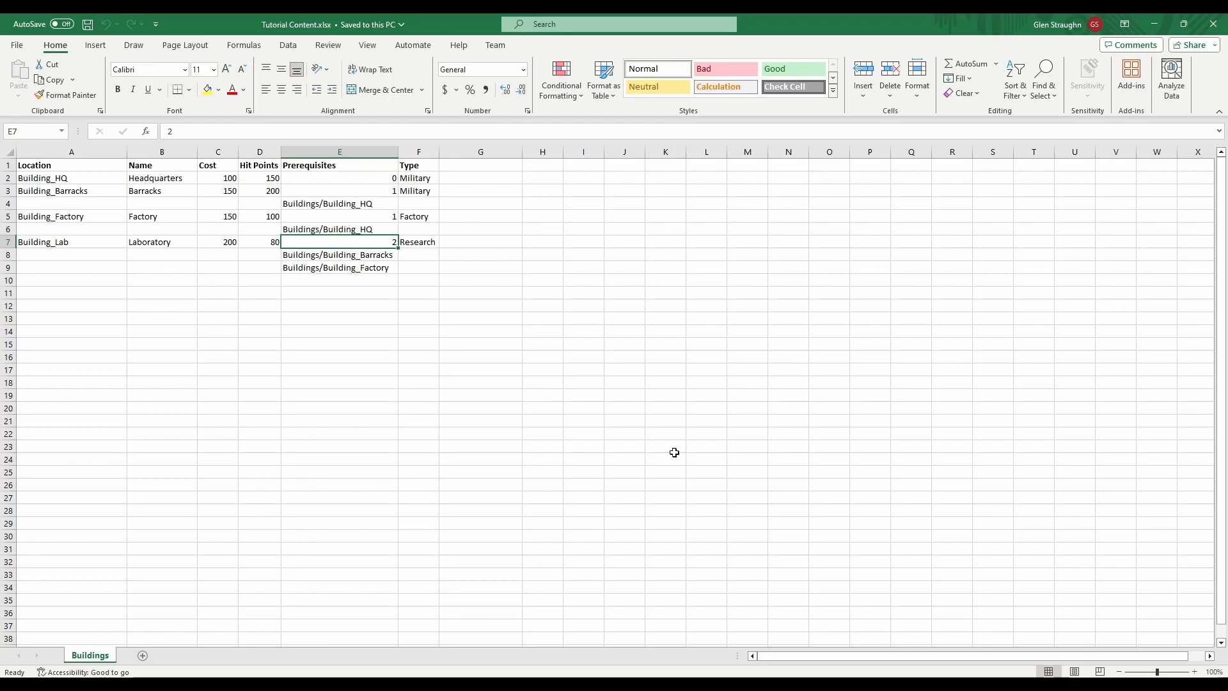
left_click(683, 685)
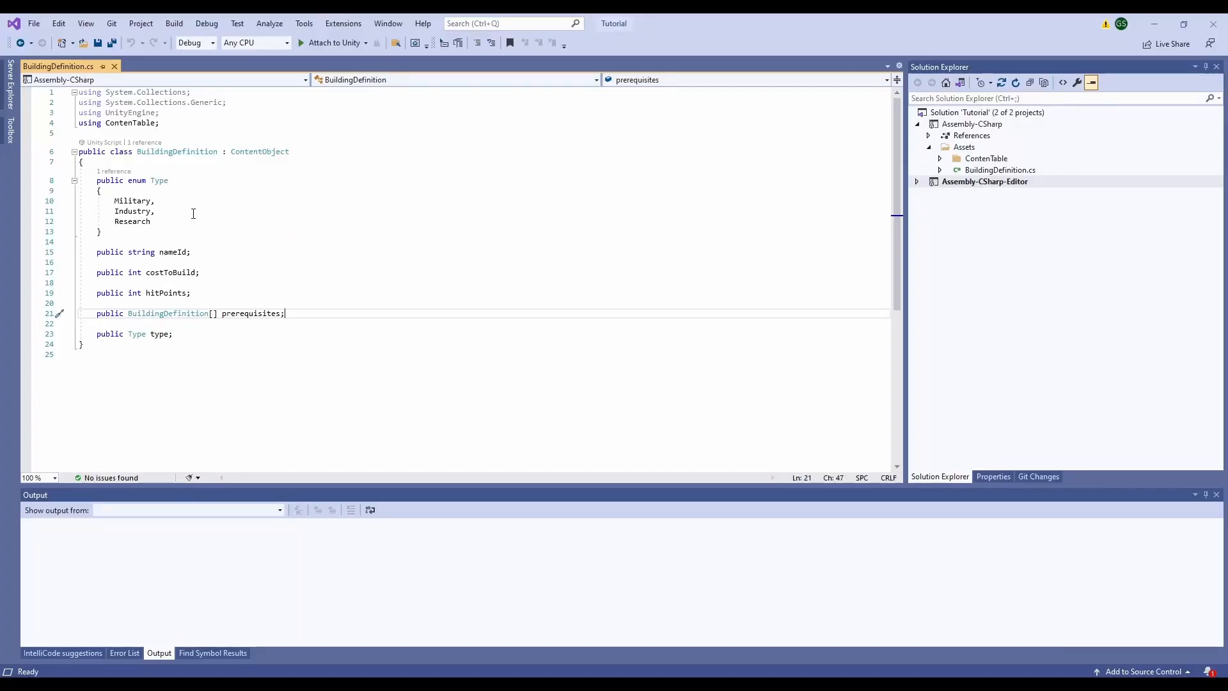
key("alt+Tab")
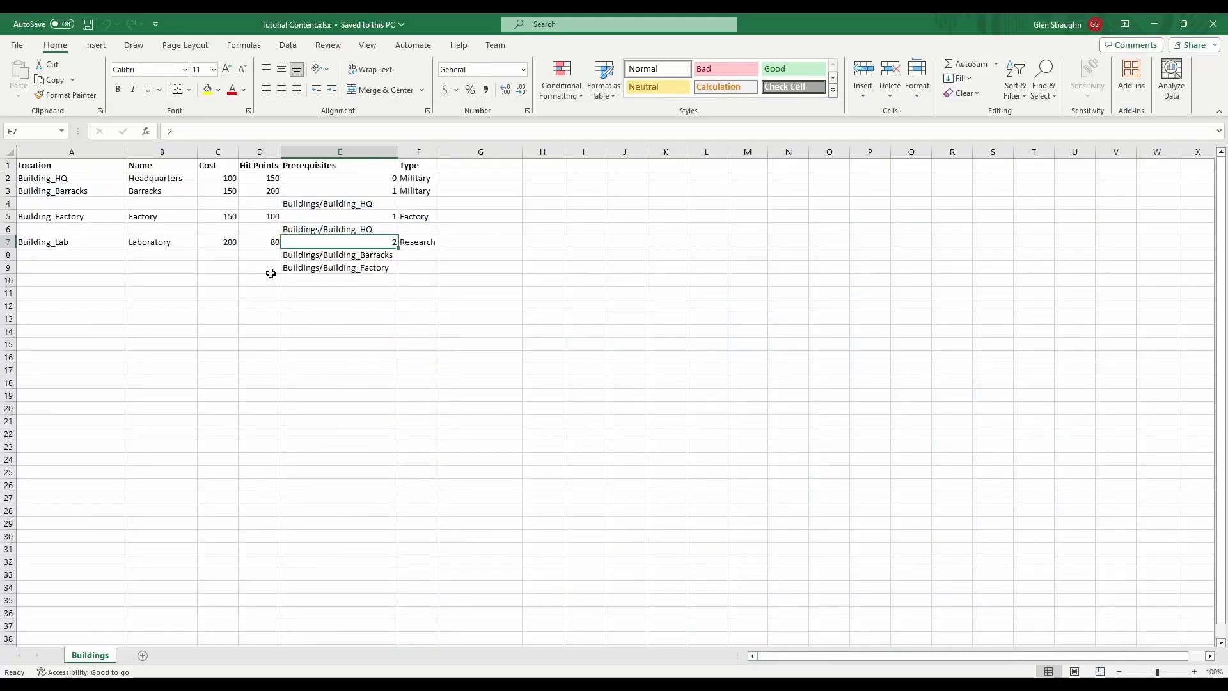
left_click(412, 216)
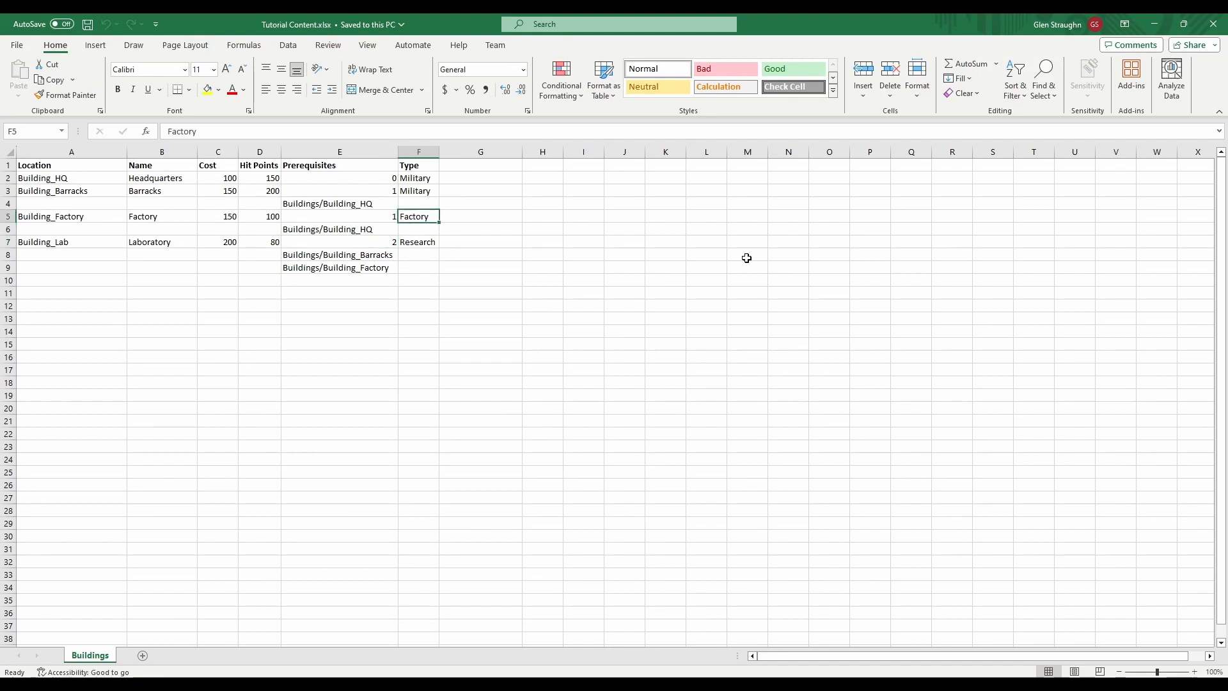
type("INd")
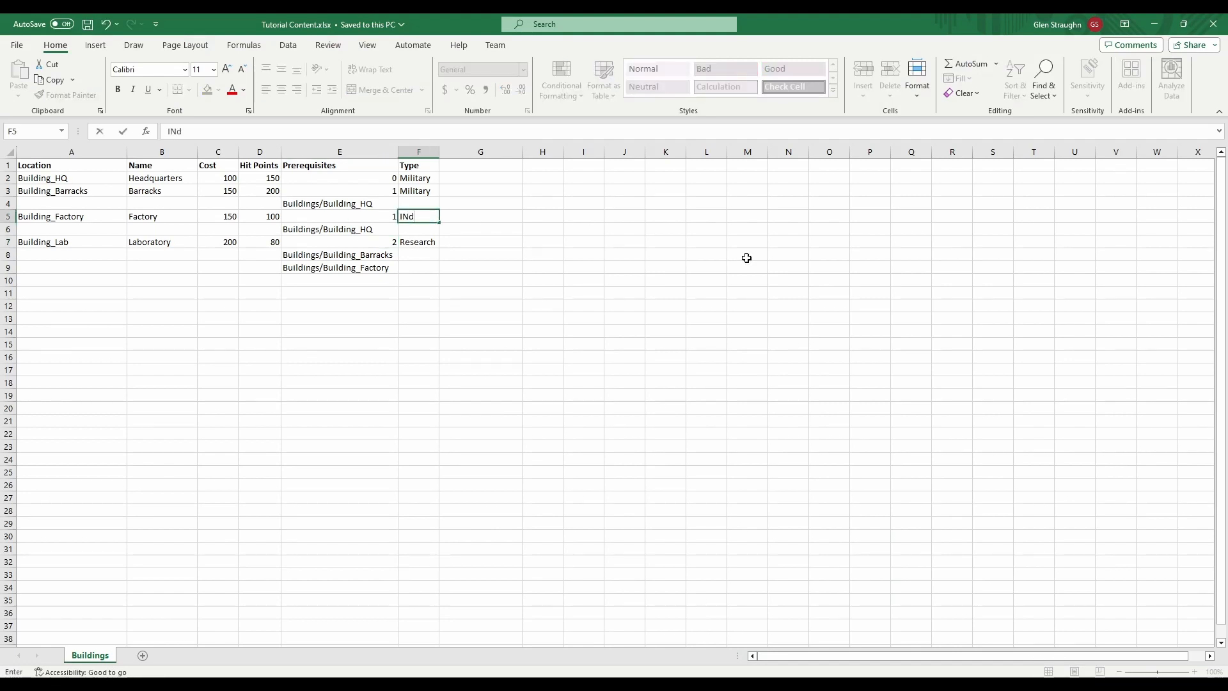
type("ustry")
key("F2")
key("Right")
key("shift+Right")
type("n")
key("Return")
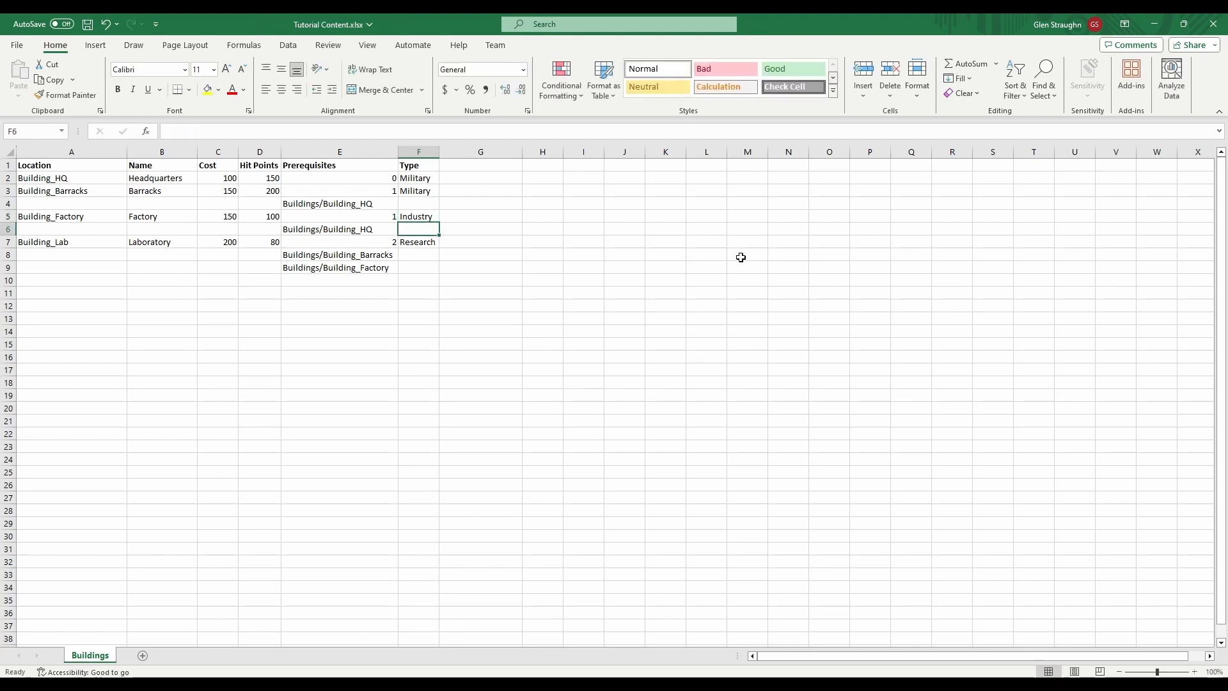
key("ctrl+s")
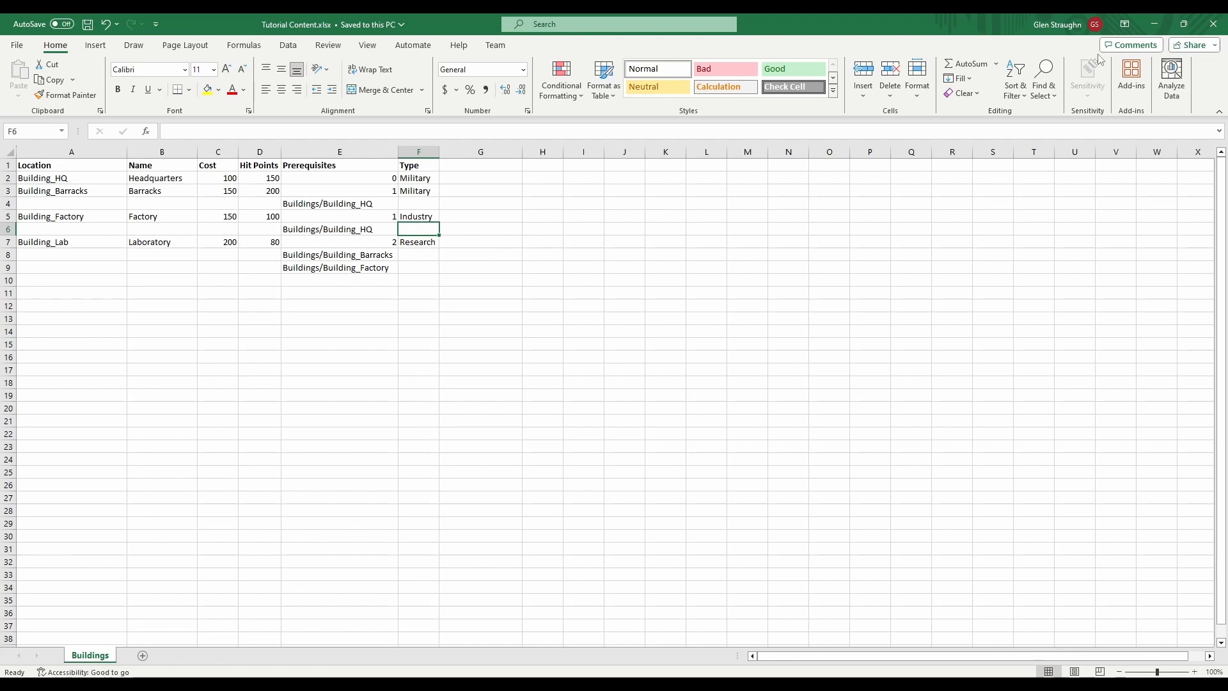
Step: Close the Tutorial Content workbook in Excel and dismiss the file error in Unity
left_click(1154, 24)
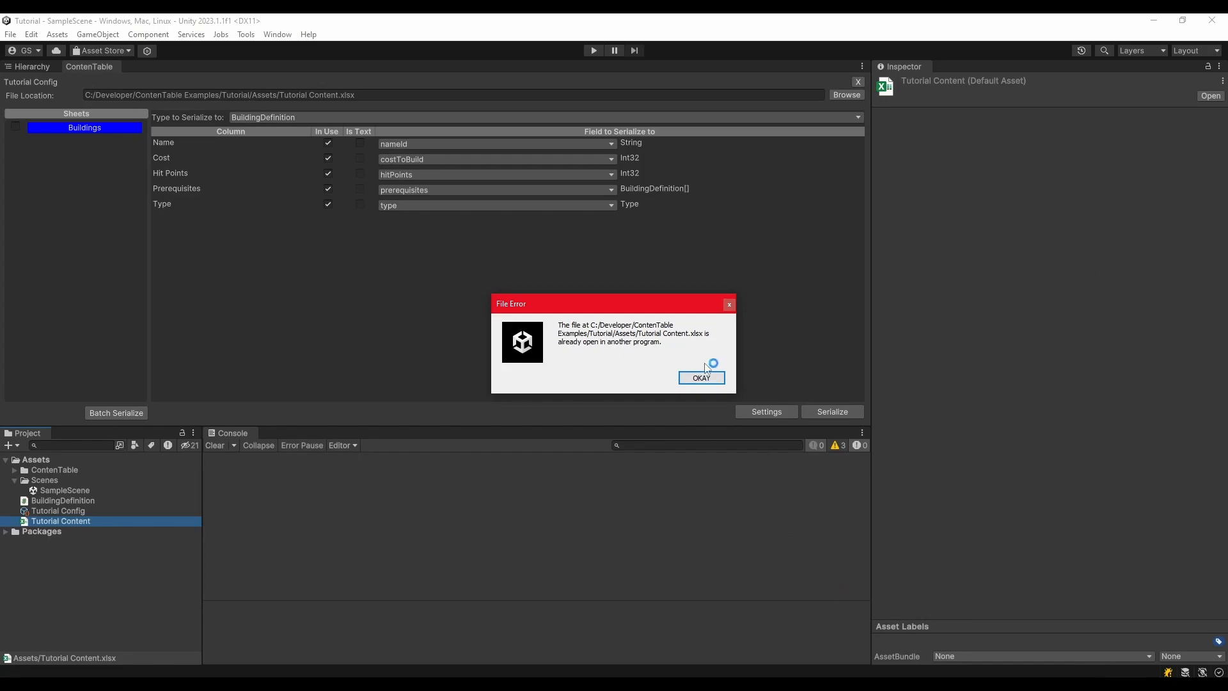
key("alt+Tab")
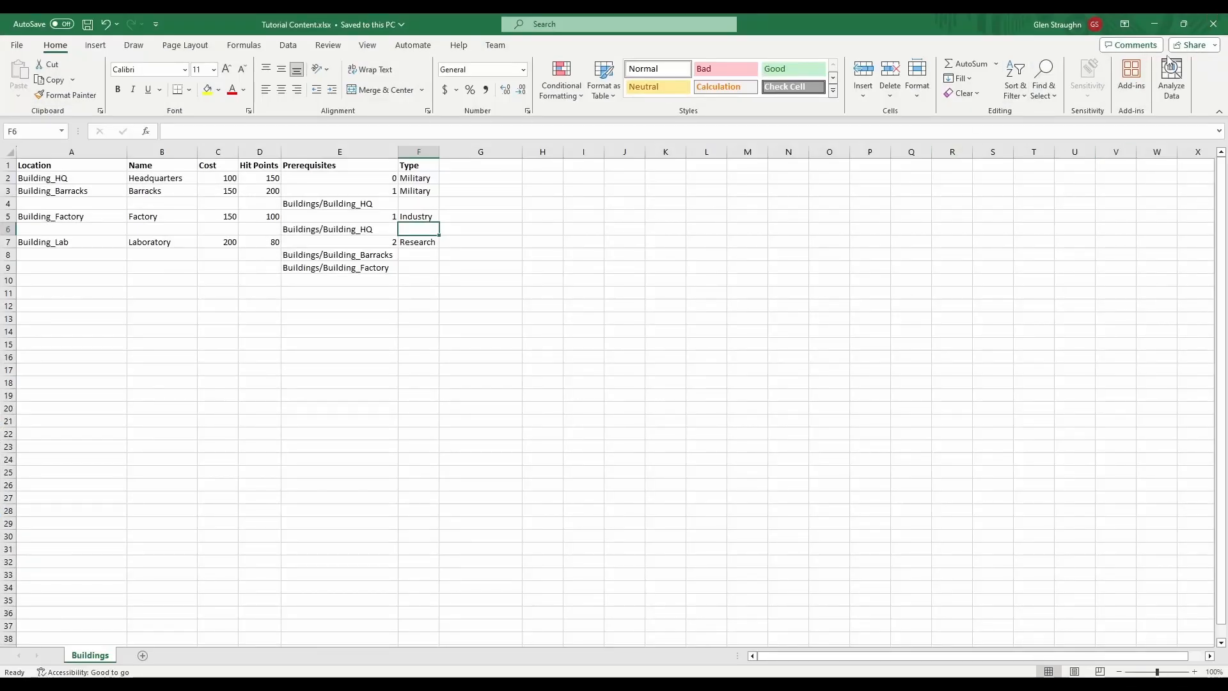
left_click(1212, 24)
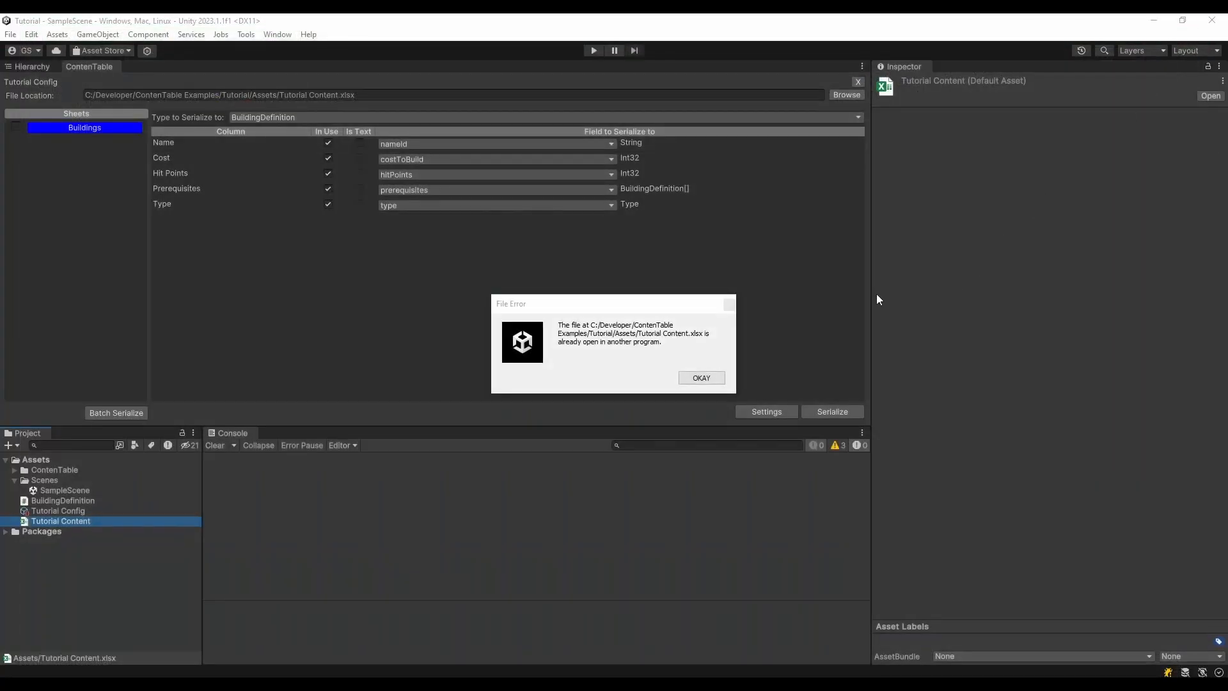
left_click(701, 377)
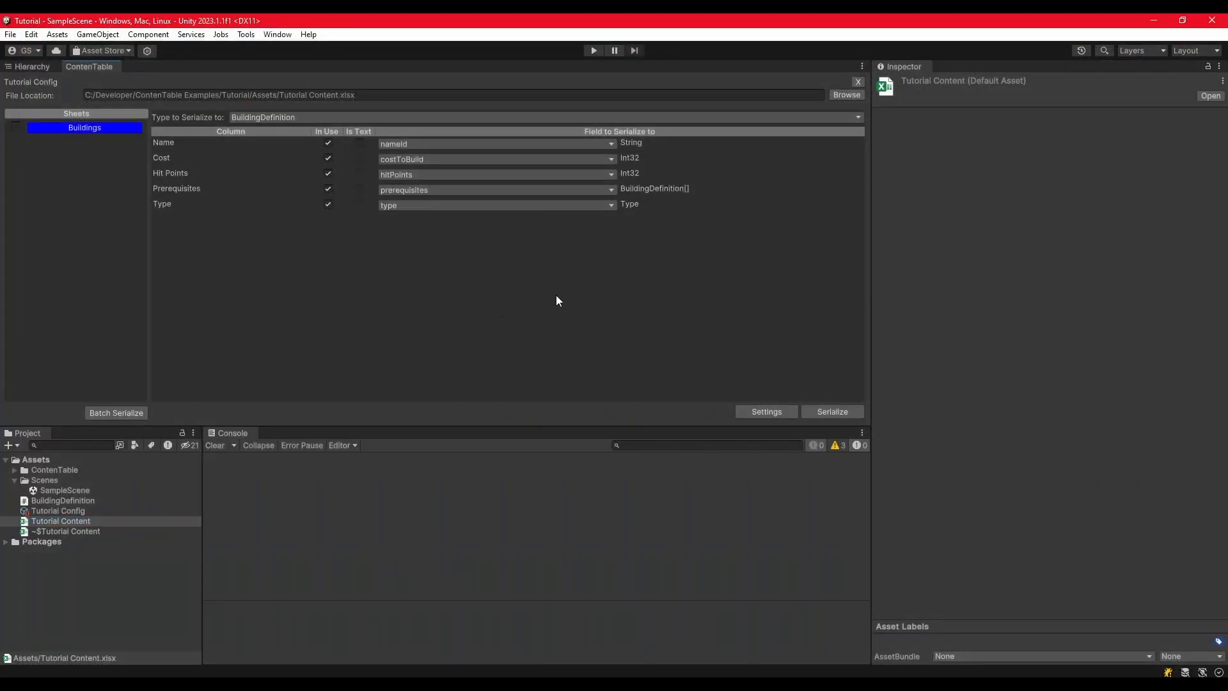
Step: Serialize the Buildings sheet in Unity, excluding the nameId and prerequisites changes for Building_HQ
left_click(838, 413)
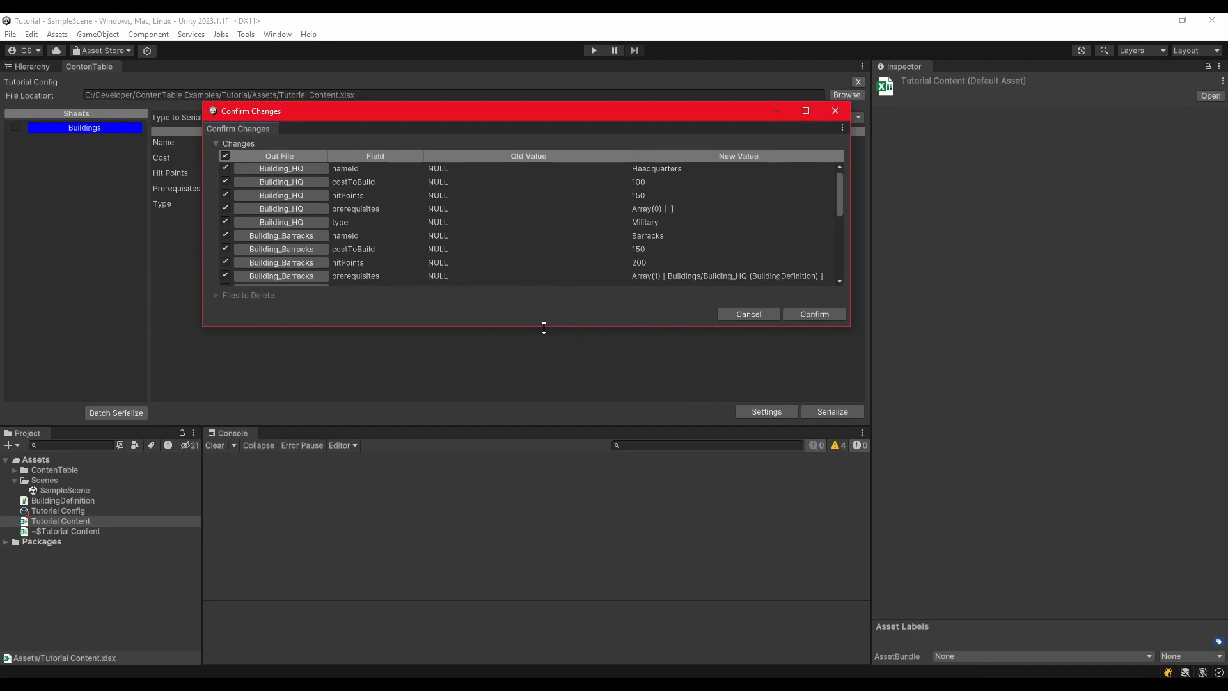
left_click_drag(544, 329, 560, 544)
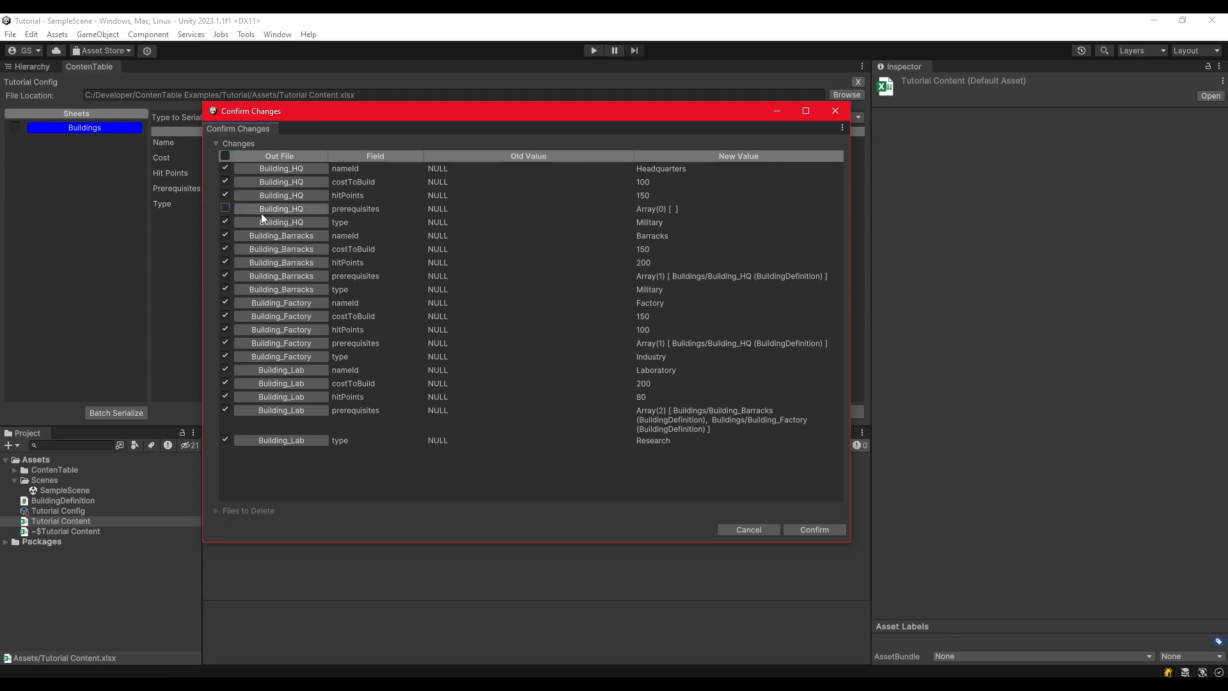
left_click(224, 169)
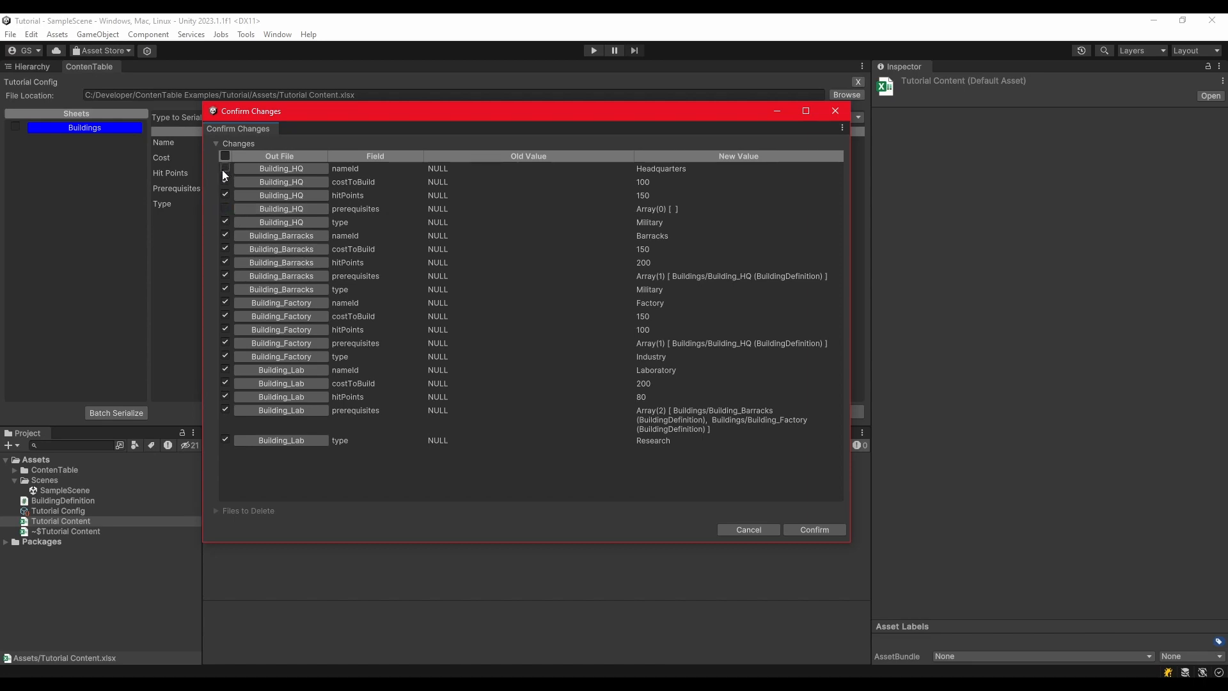
left_click(810, 531)
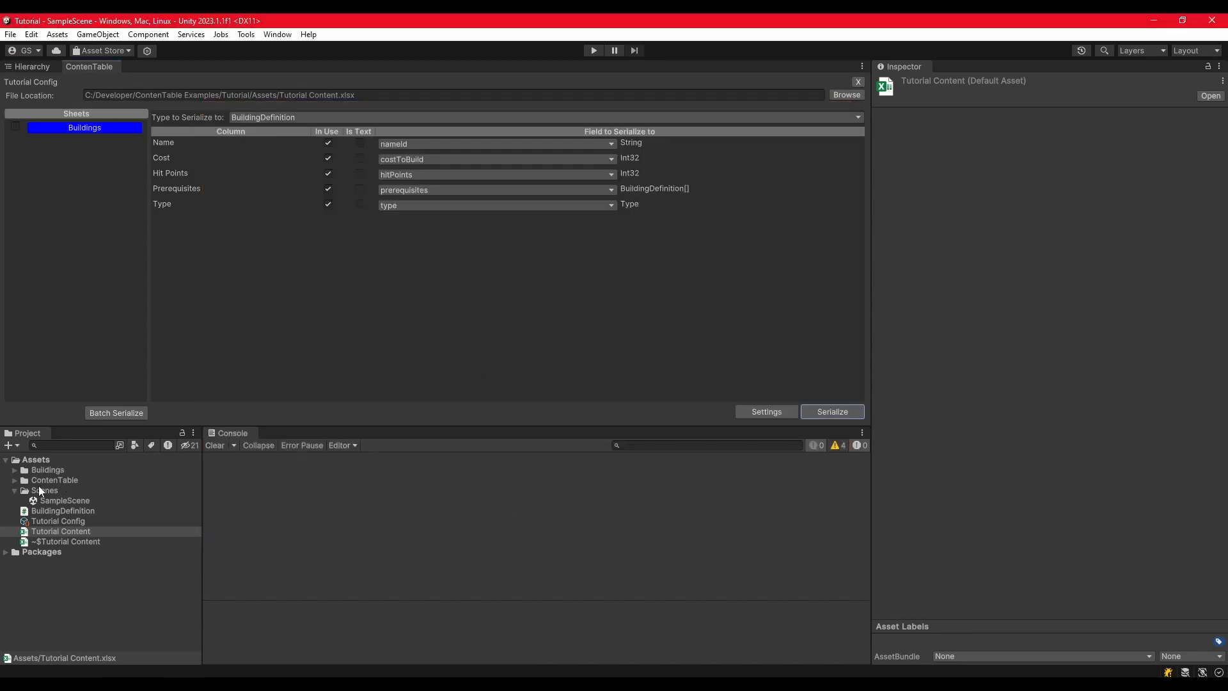
Step: Inspect the generated Building_Barracks and Building_HQ assets in the Buildings folder, including Building_HQ's prerequisites list
left_click(15, 471)
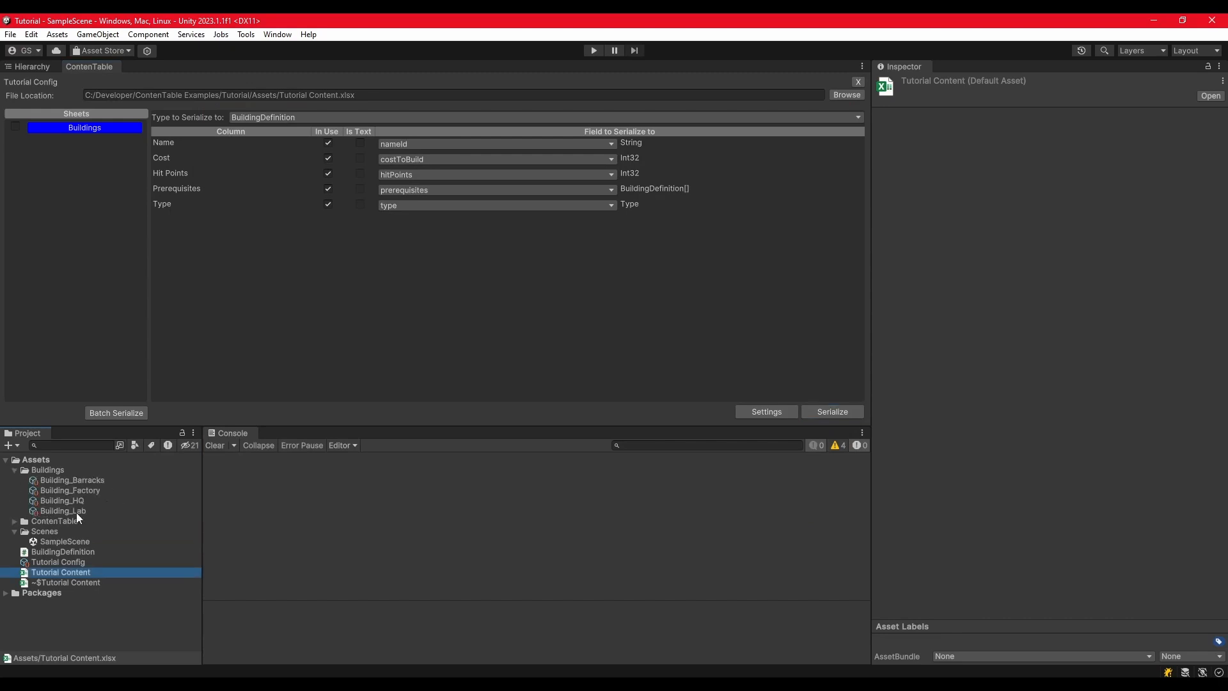
left_click(86, 481)
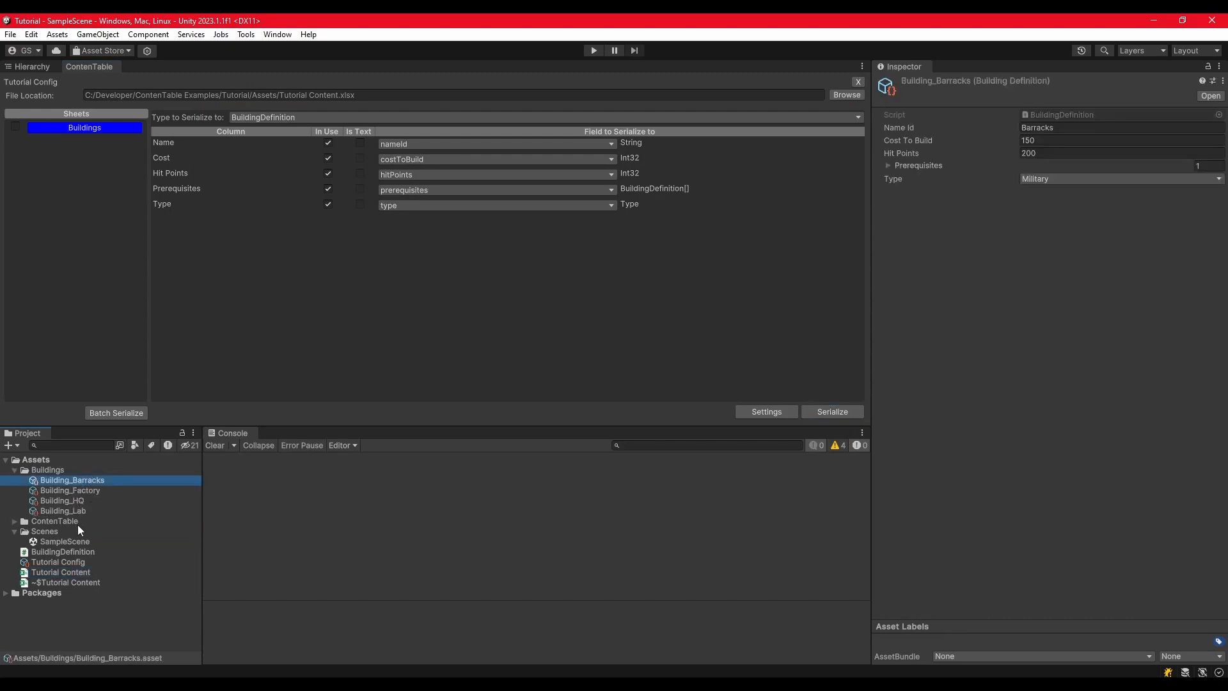
left_click(75, 501)
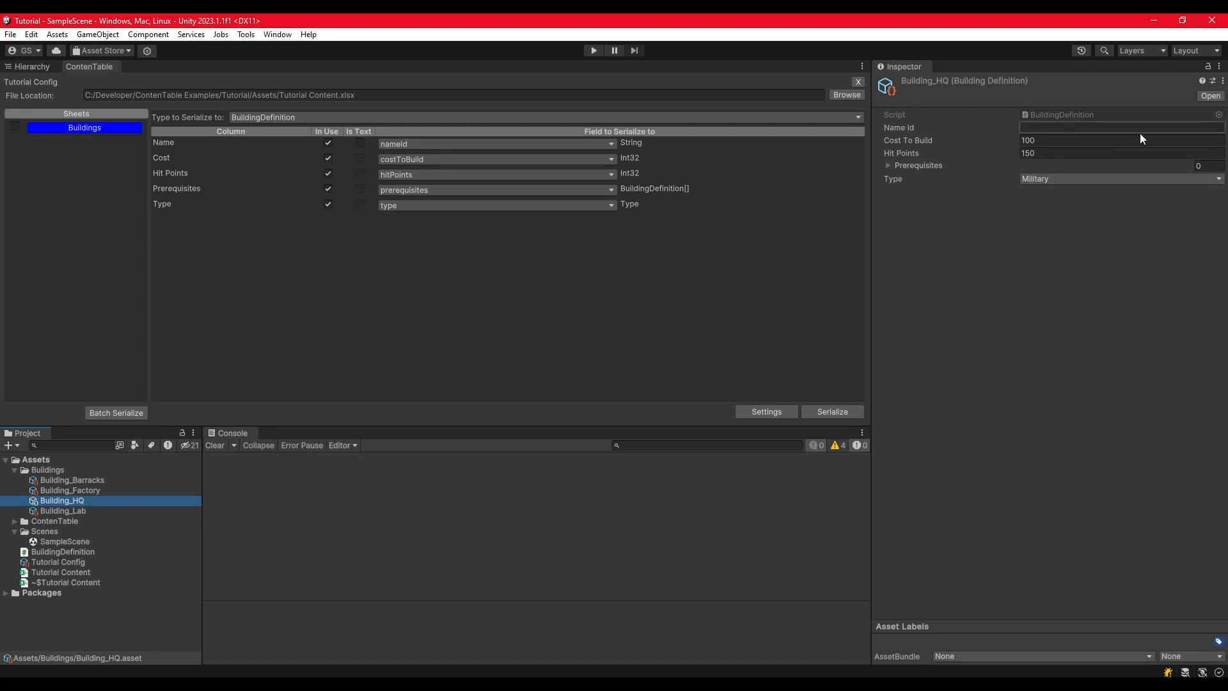
left_click(904, 167)
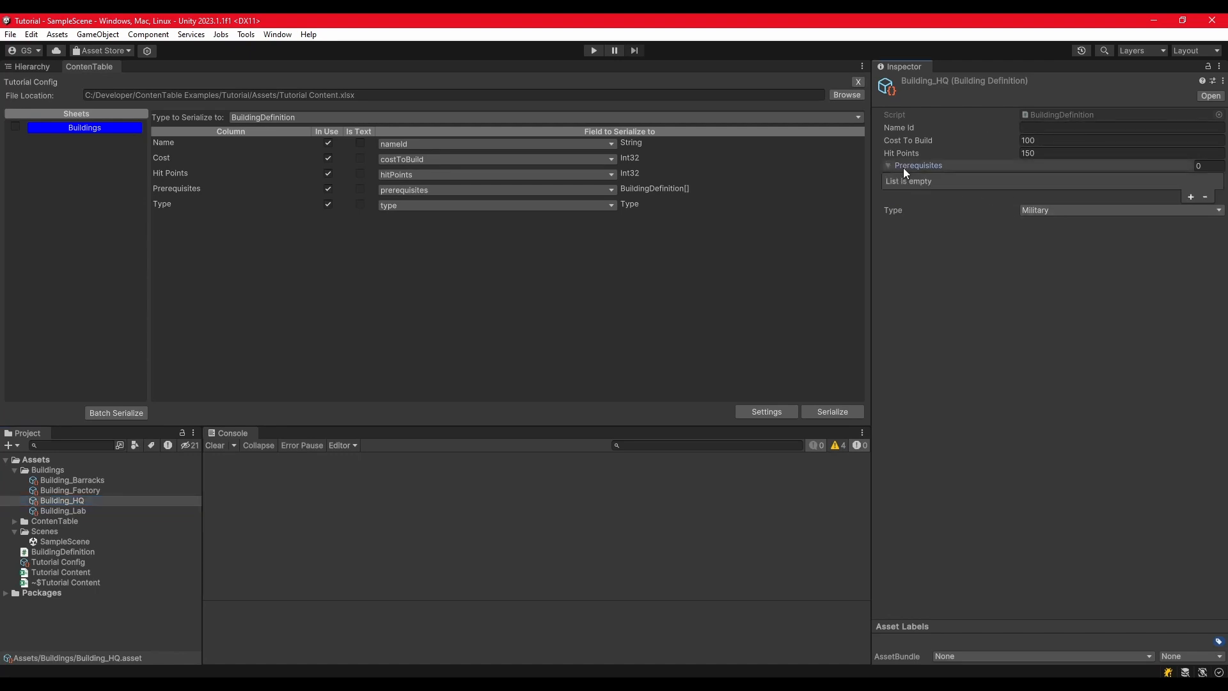
left_click(904, 167)
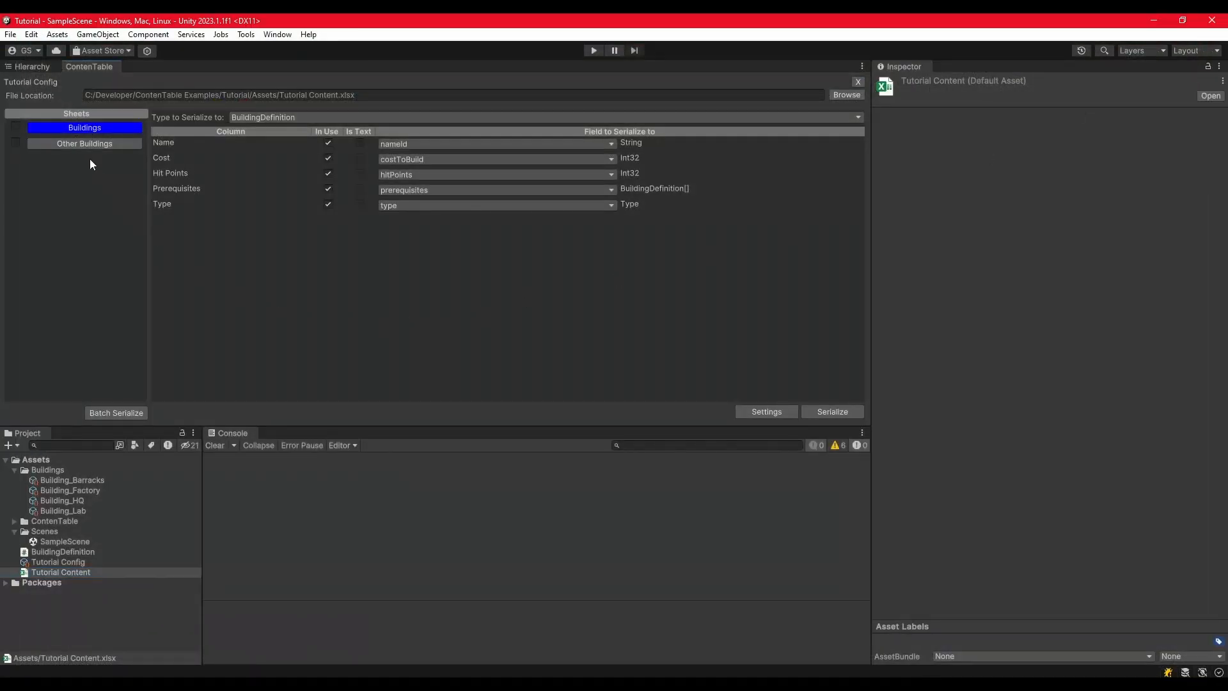
Step: View the Other Buildings sheet's field mapping and delete all four building assets from the Buildings folder
left_click(90, 143)
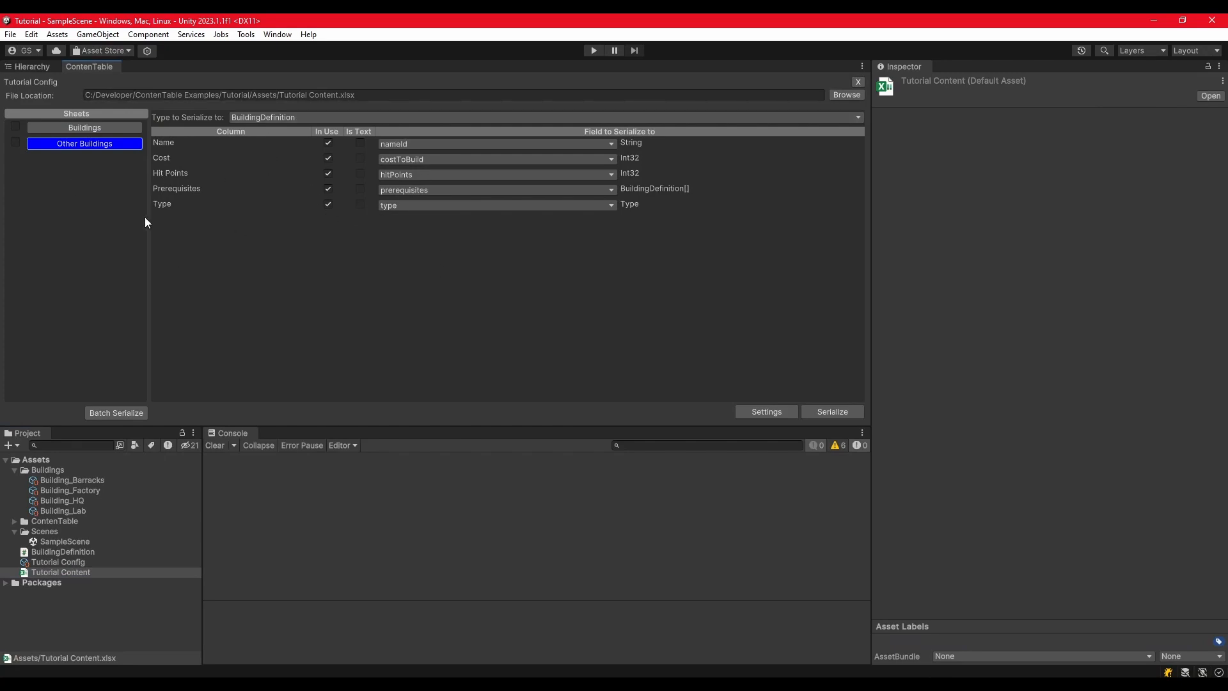
left_click(85, 481)
left_click(82, 510, "shift")
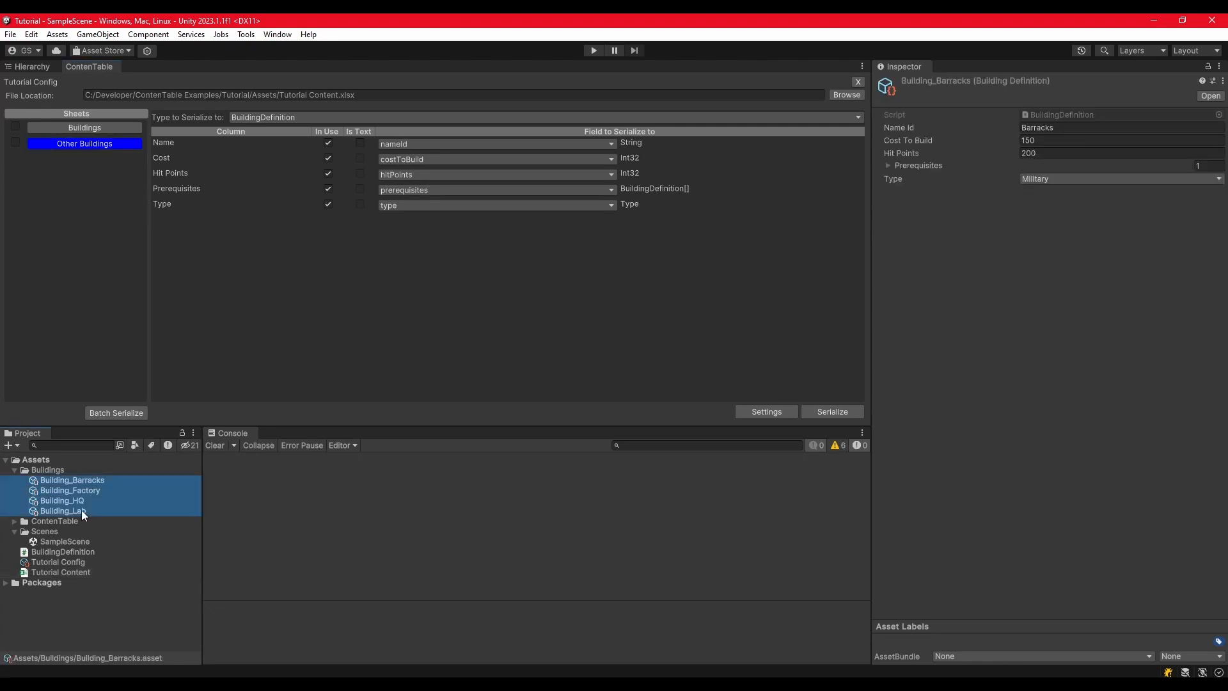
key("Delete")
key("Return")
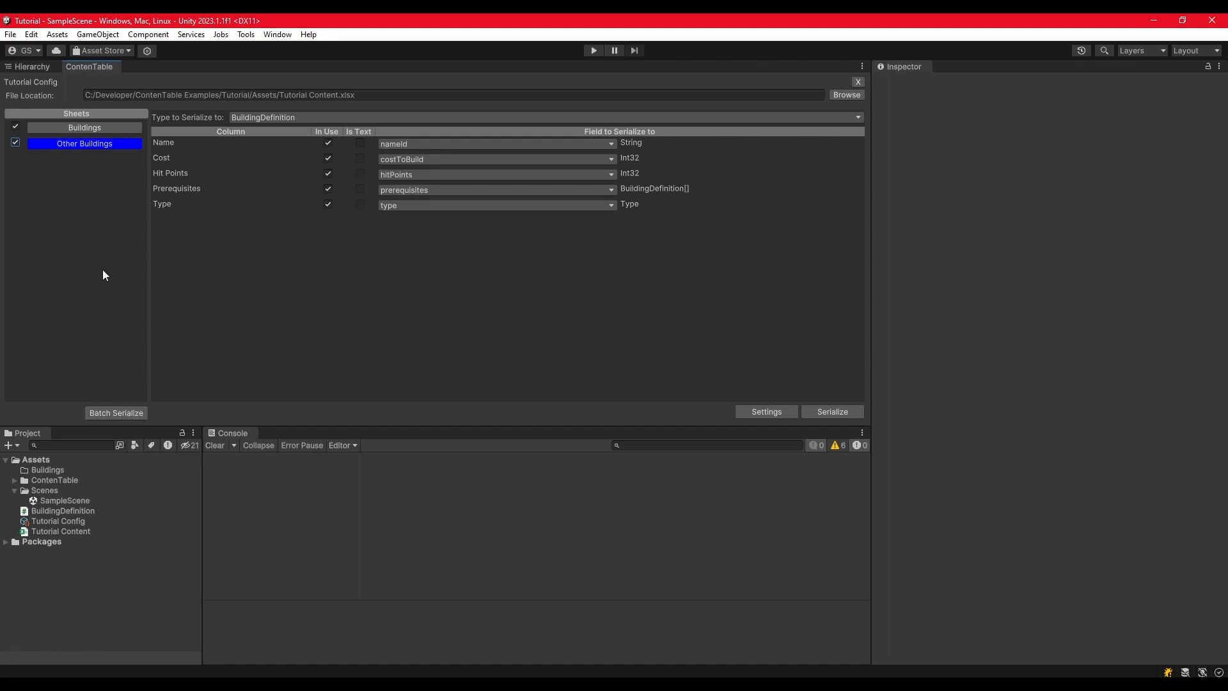
Step: Batch serialize the Buildings and Other Buildings sheets, reviewing the full change list and applying every change
left_click(120, 129)
left_click(110, 142)
left_click(108, 412)
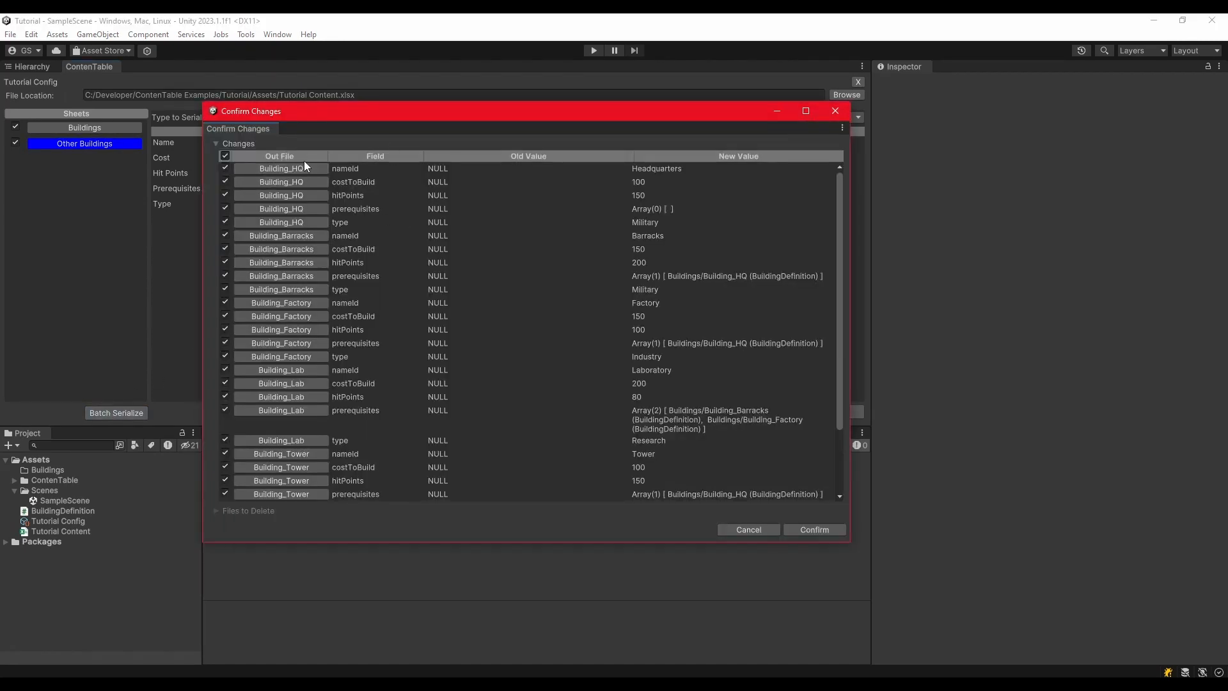
scroll(312, 223, "down", 2)
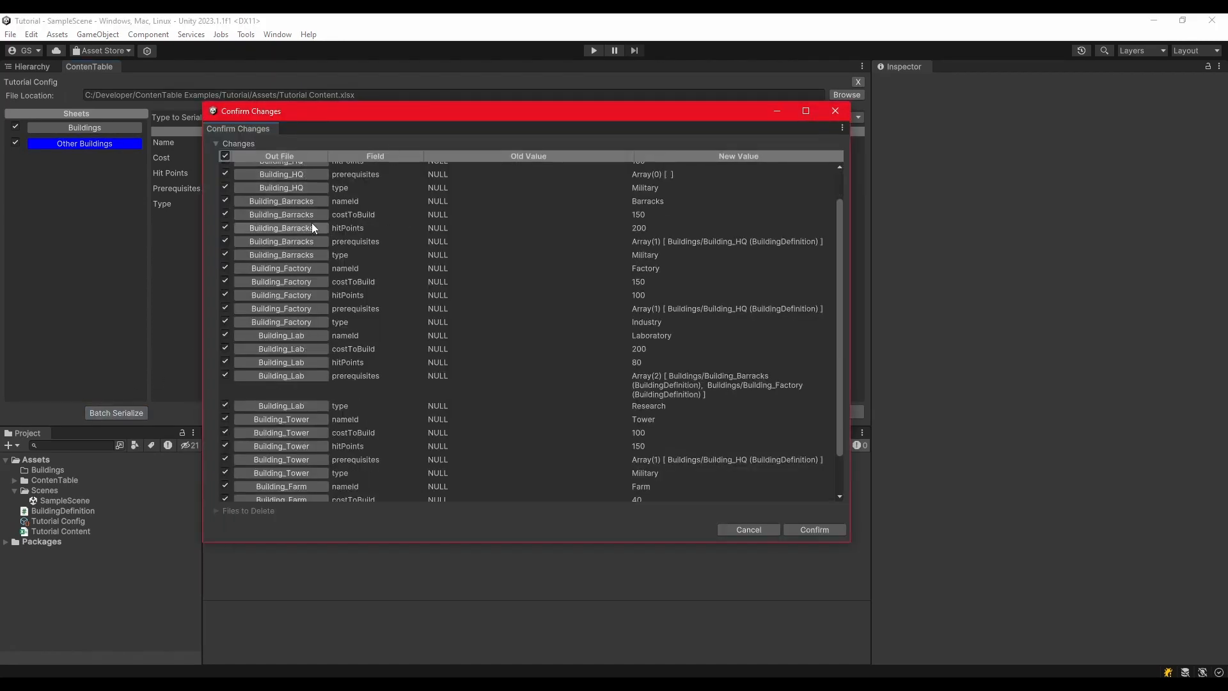
scroll(312, 228, "down", 3)
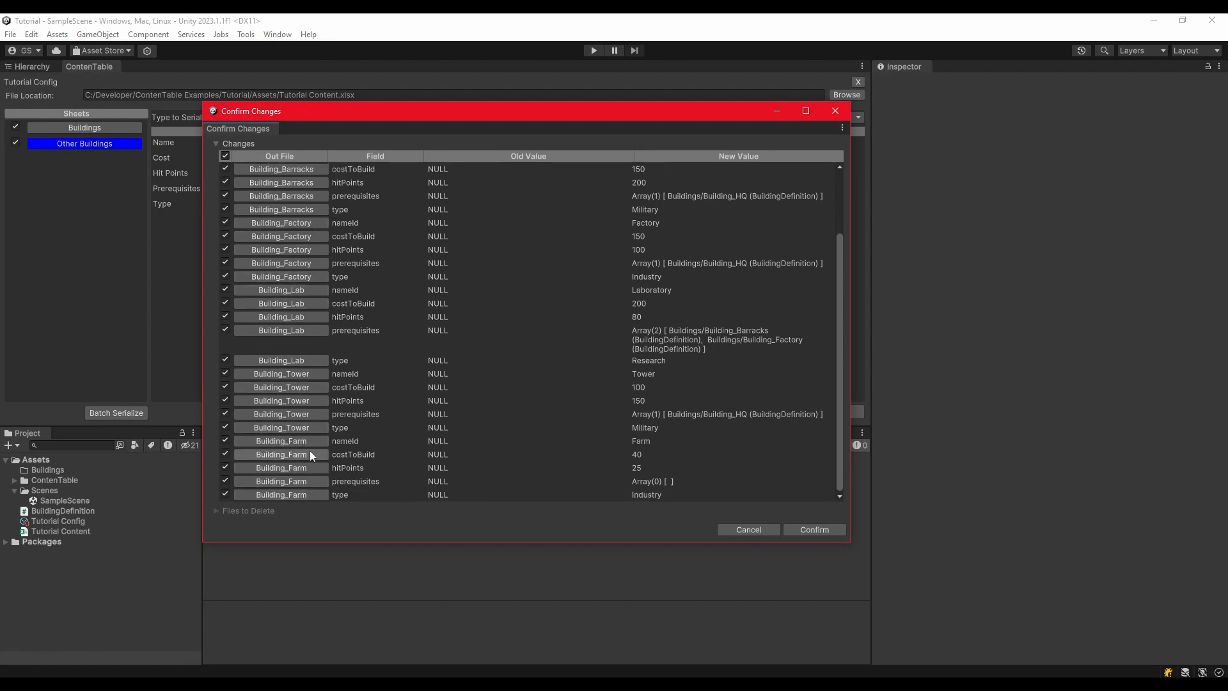
scroll(437, 346, "up", 5)
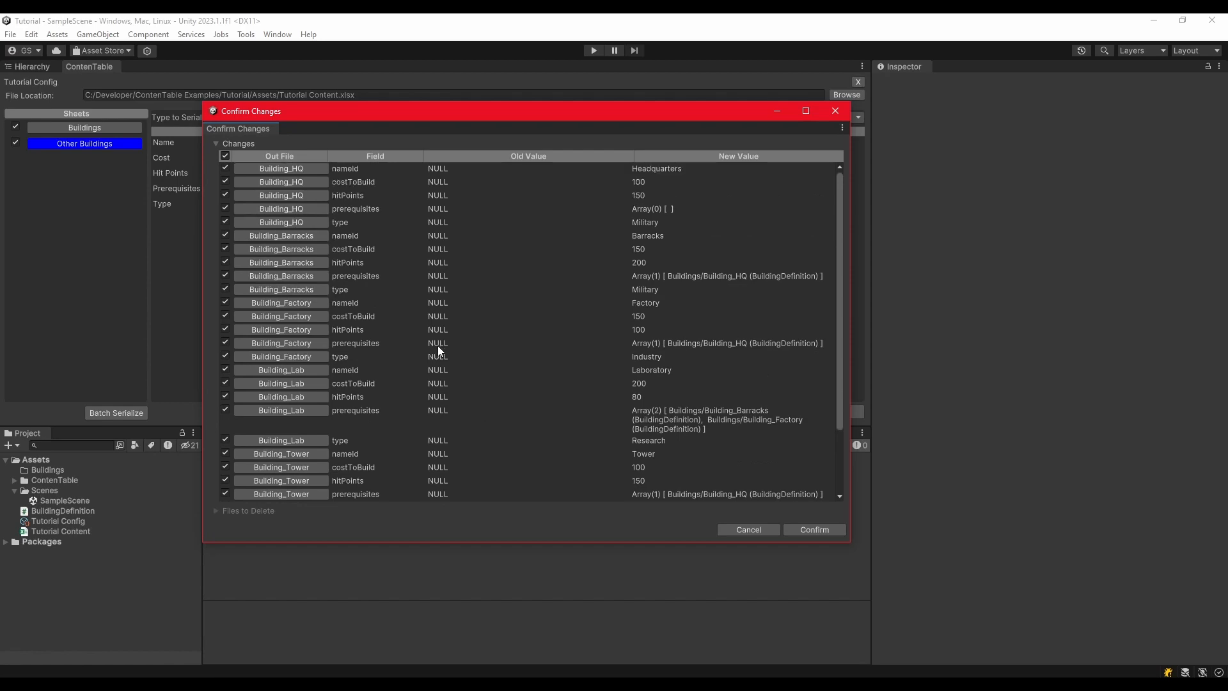
left_click(819, 535)
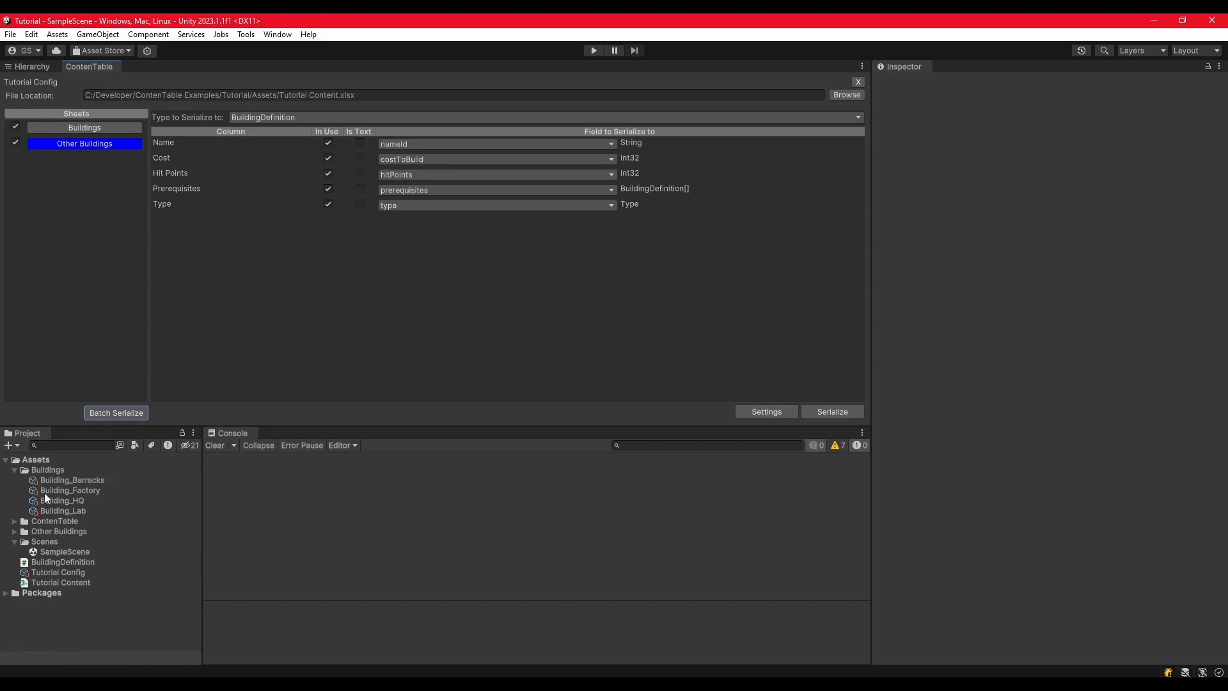
Step: Inspect the generated Building_Farm, Building_Tower and Building_HQ assets, including the prerequisites of Building_Tower
left_click(14, 532)
left_click(47, 543)
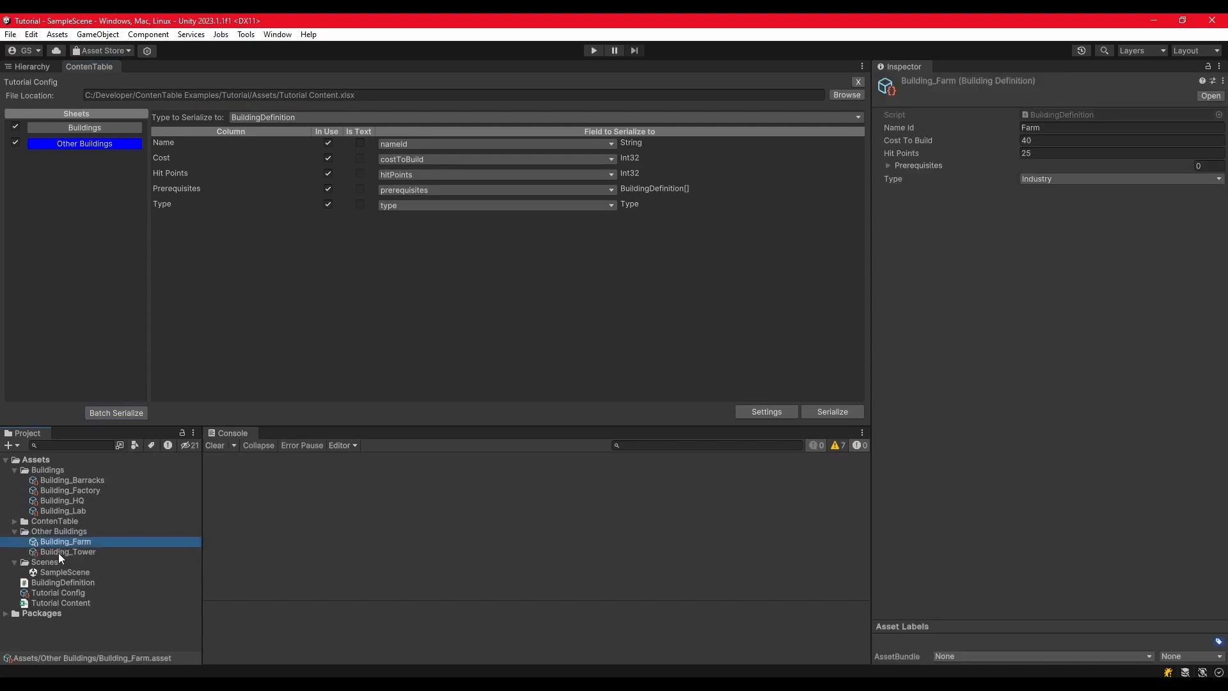
left_click(59, 553)
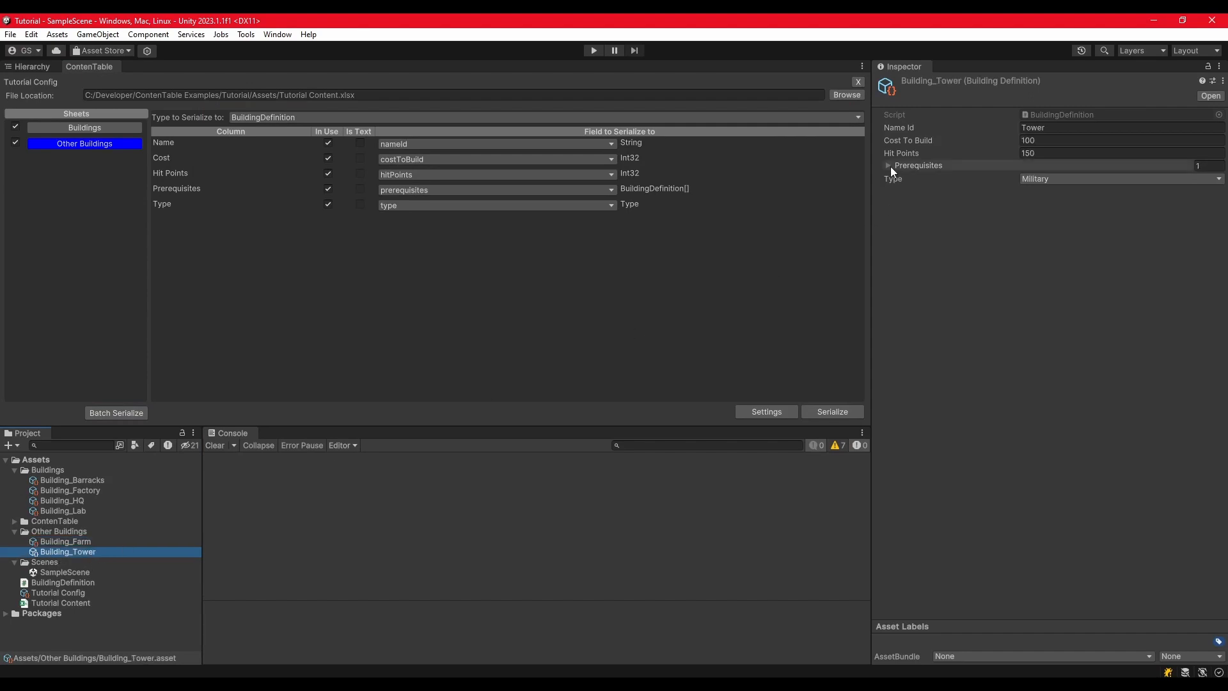
left_click(889, 166)
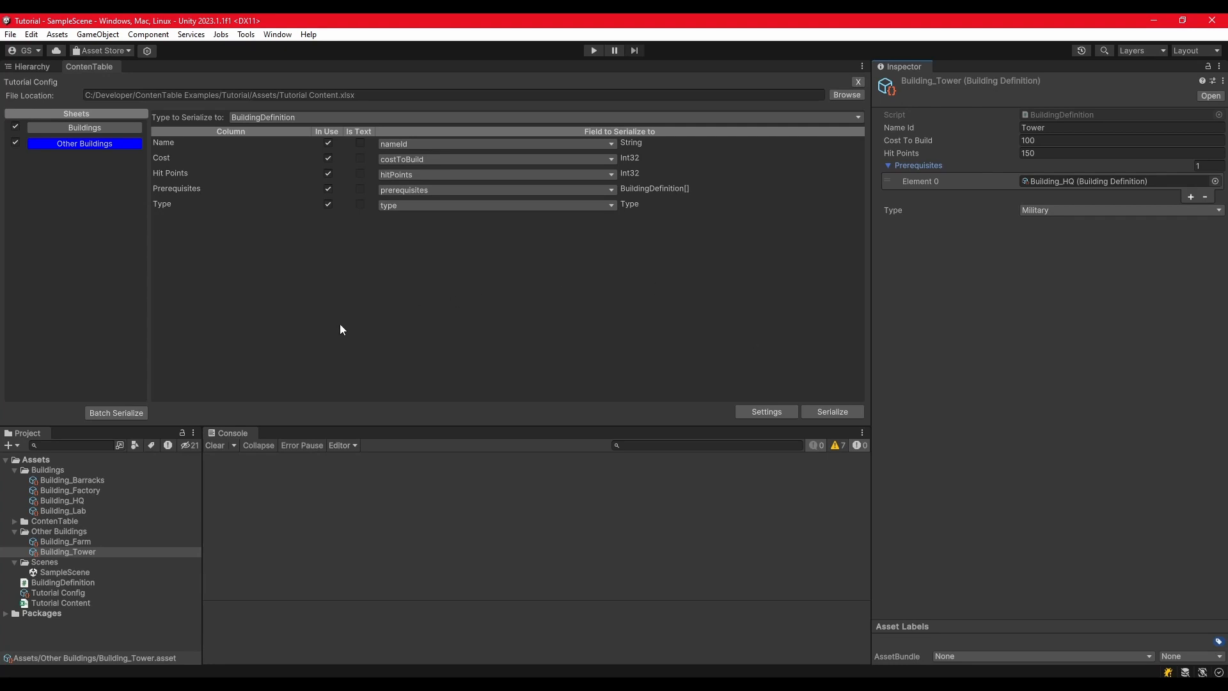
left_click(76, 501)
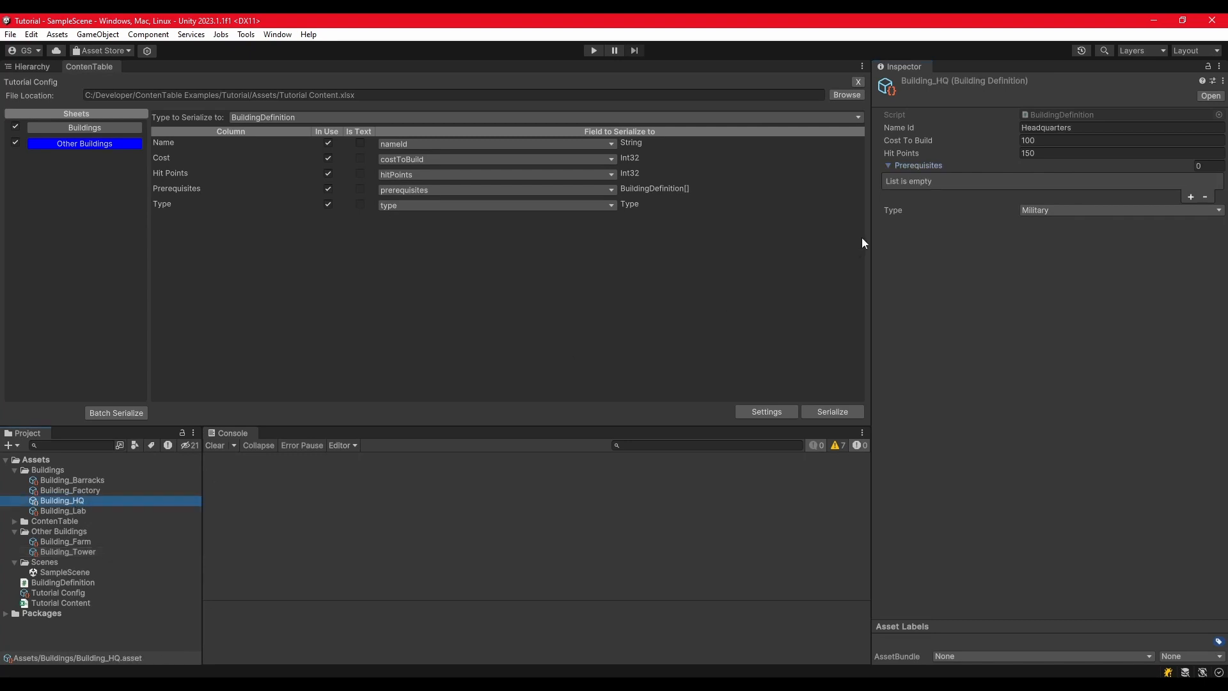
Step: Clear the Name Id value of the Building_Barracks asset
left_click(87, 481)
left_click(1074, 132)
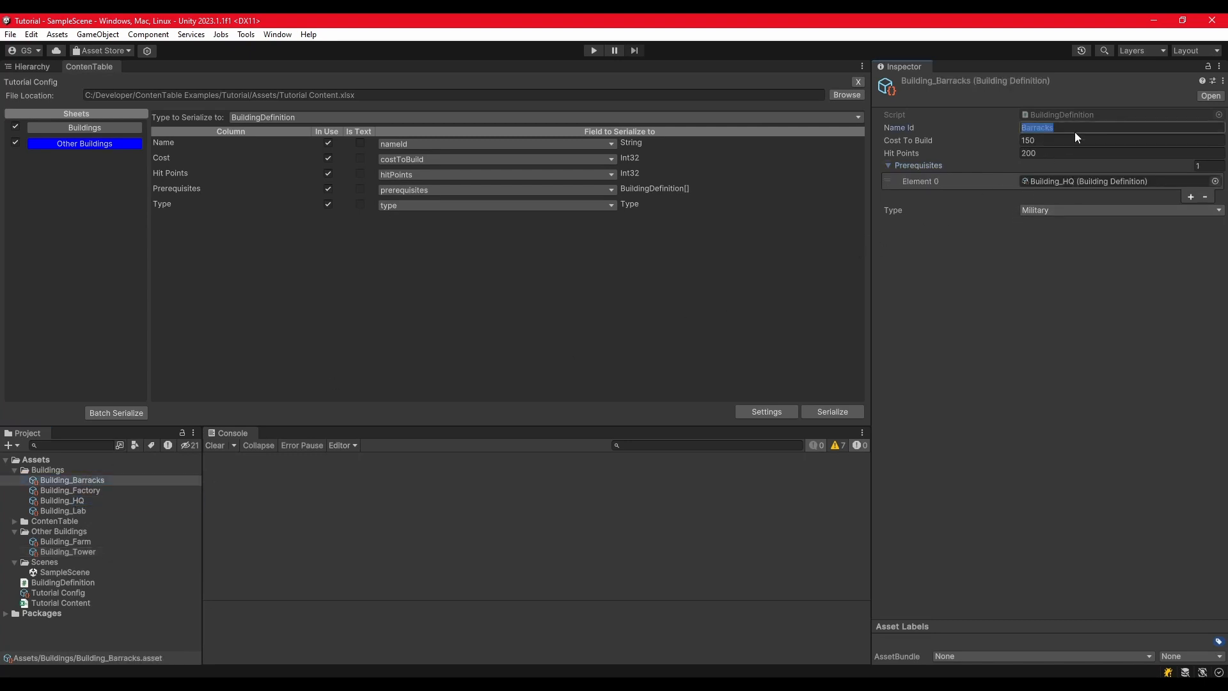
key("BackSpace")
Step: Serialize only the Buildings sheet, locating the Building_Barracks asset from the change list and applying its nameId change
left_click(99, 129)
left_click(100, 142)
left_click(96, 128)
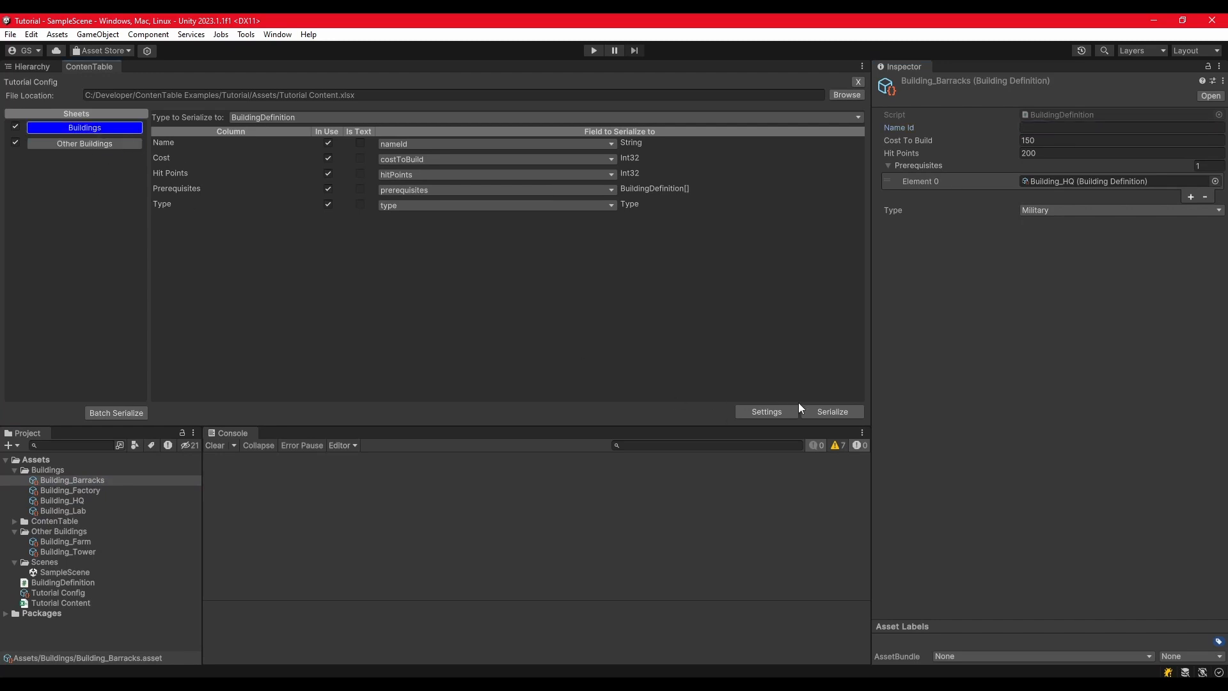
left_click(815, 412)
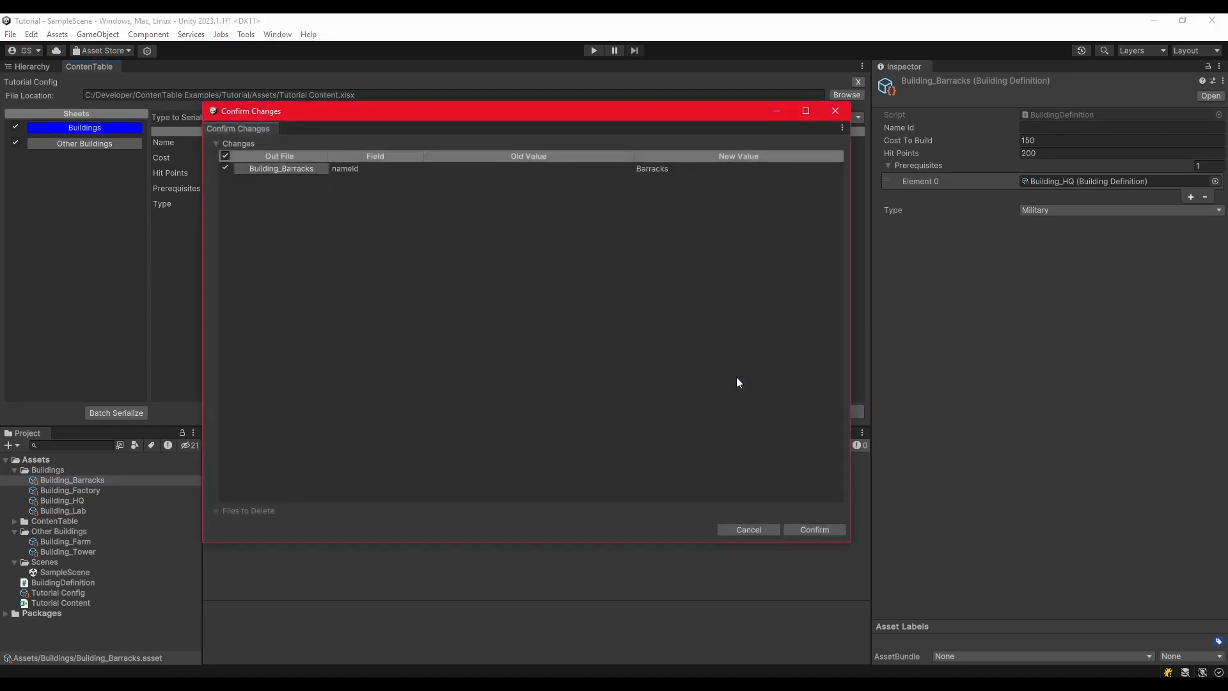
left_click(287, 168)
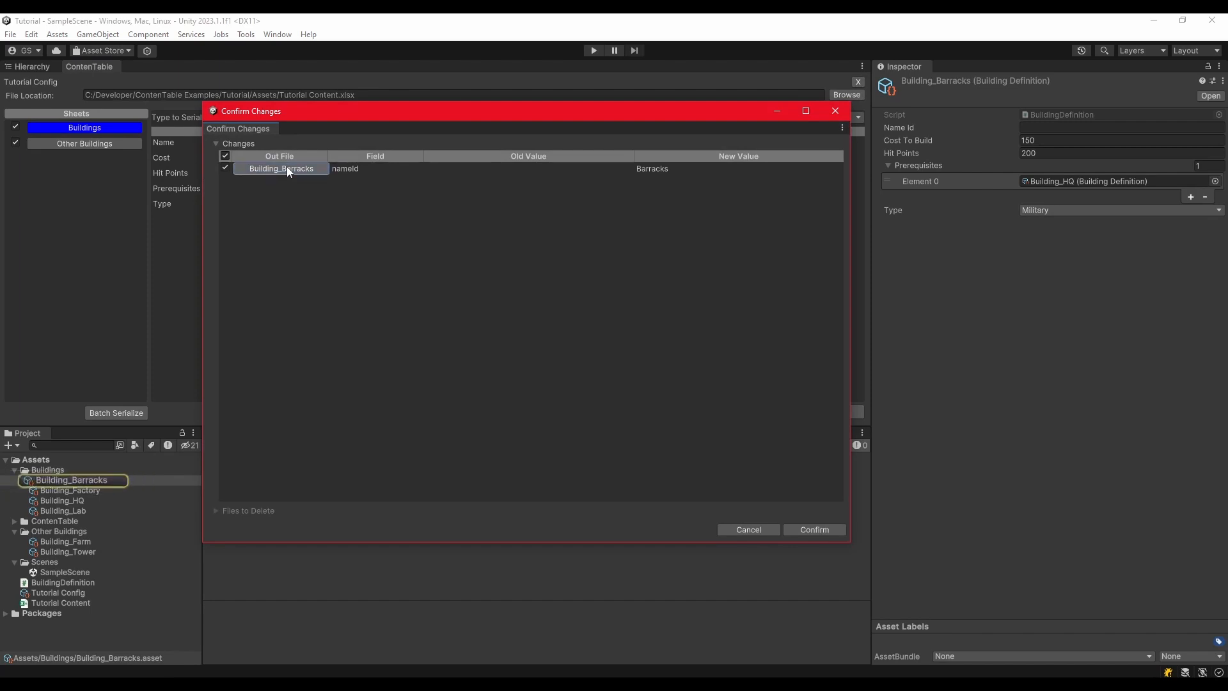
left_click(287, 167)
left_click(286, 169)
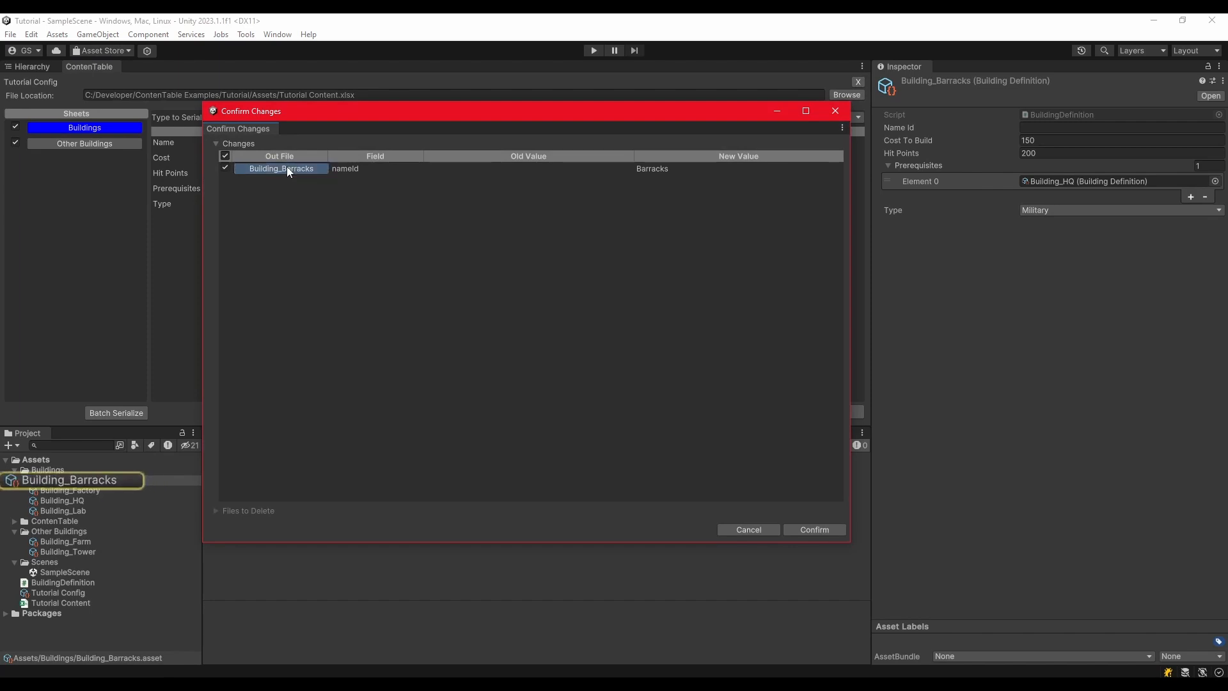
left_click(286, 168)
left_click(287, 168)
left_click(287, 168)
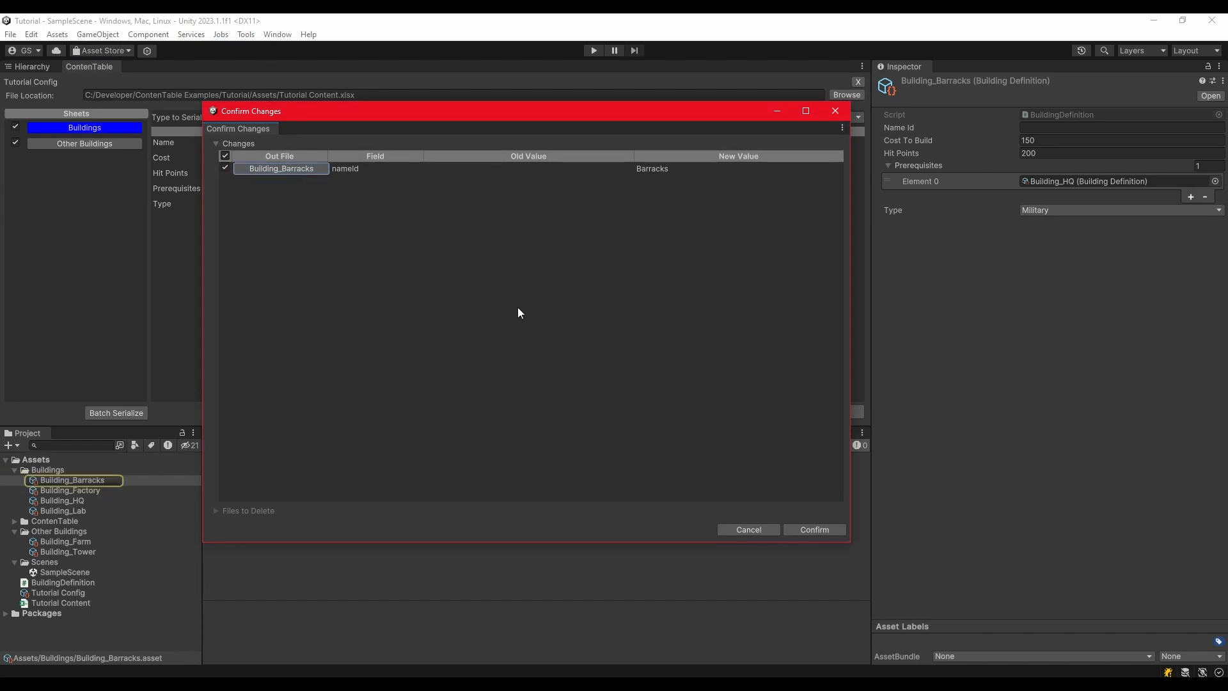
left_click(808, 529)
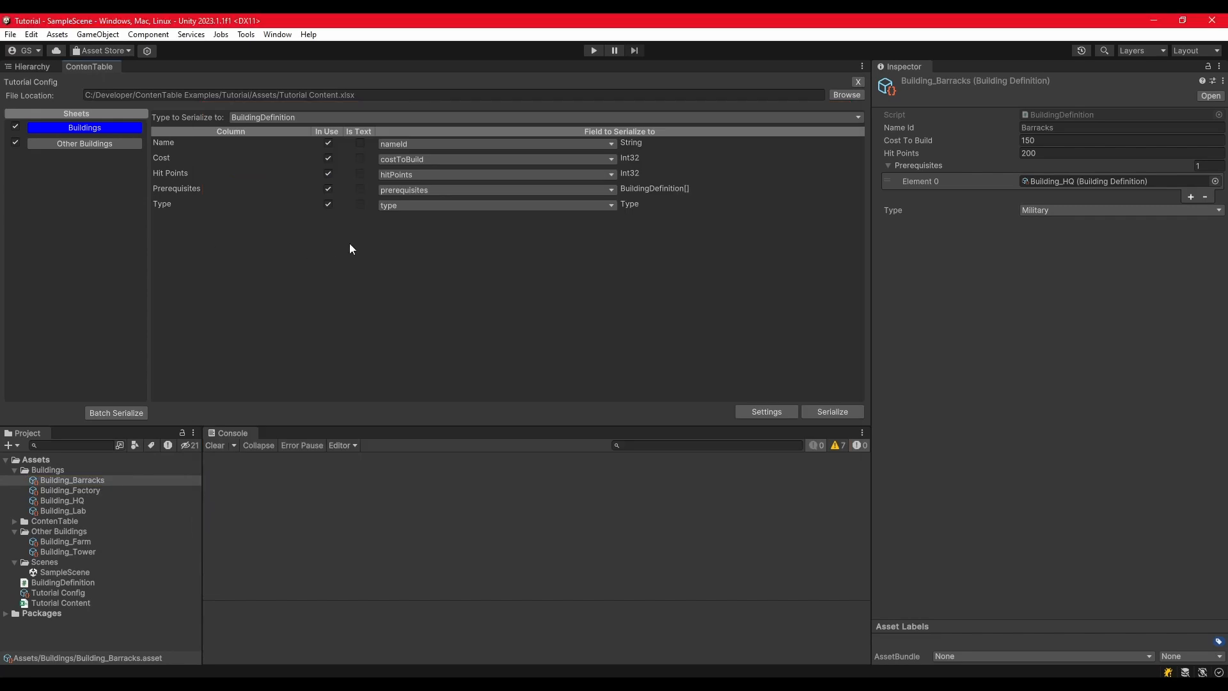